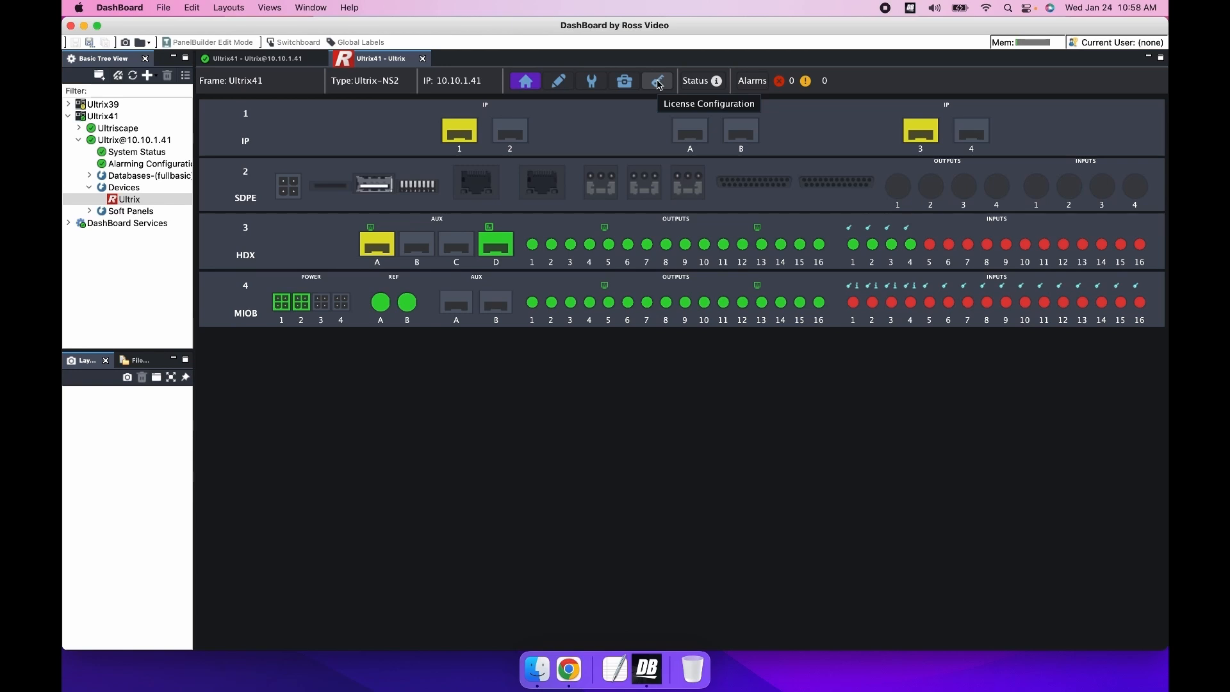
Step: Review the installed license keys in the license configuration and return to the frame overview
left_click(660, 85)
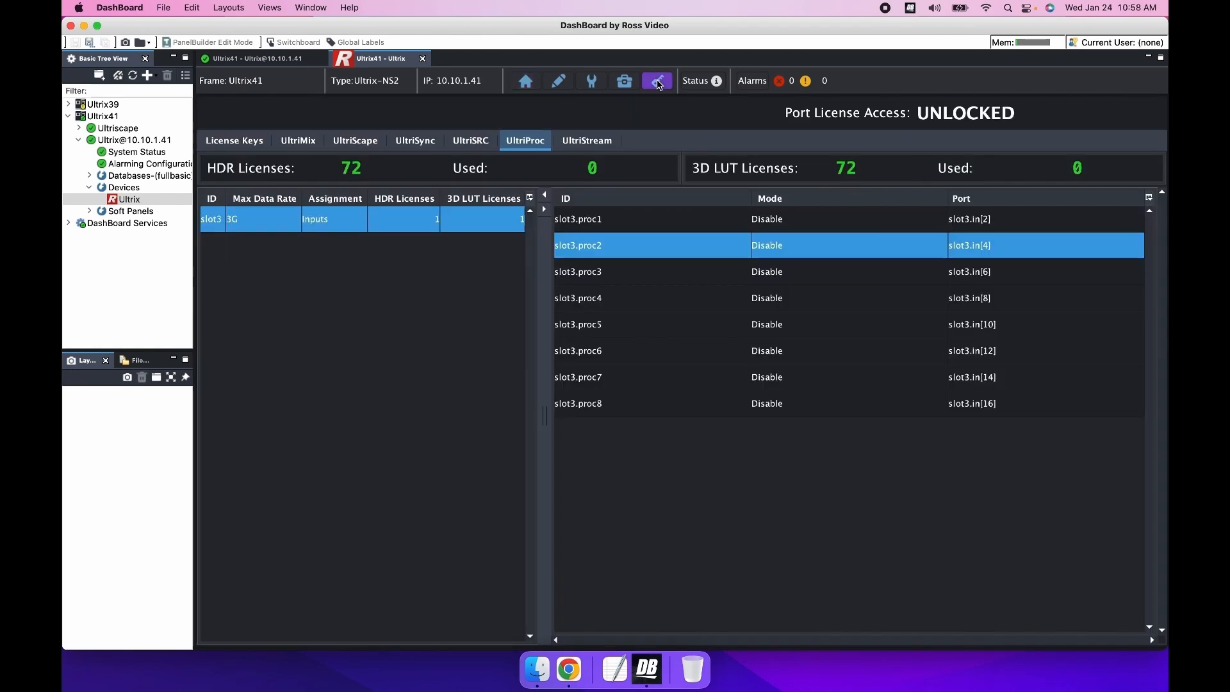
left_click(238, 145)
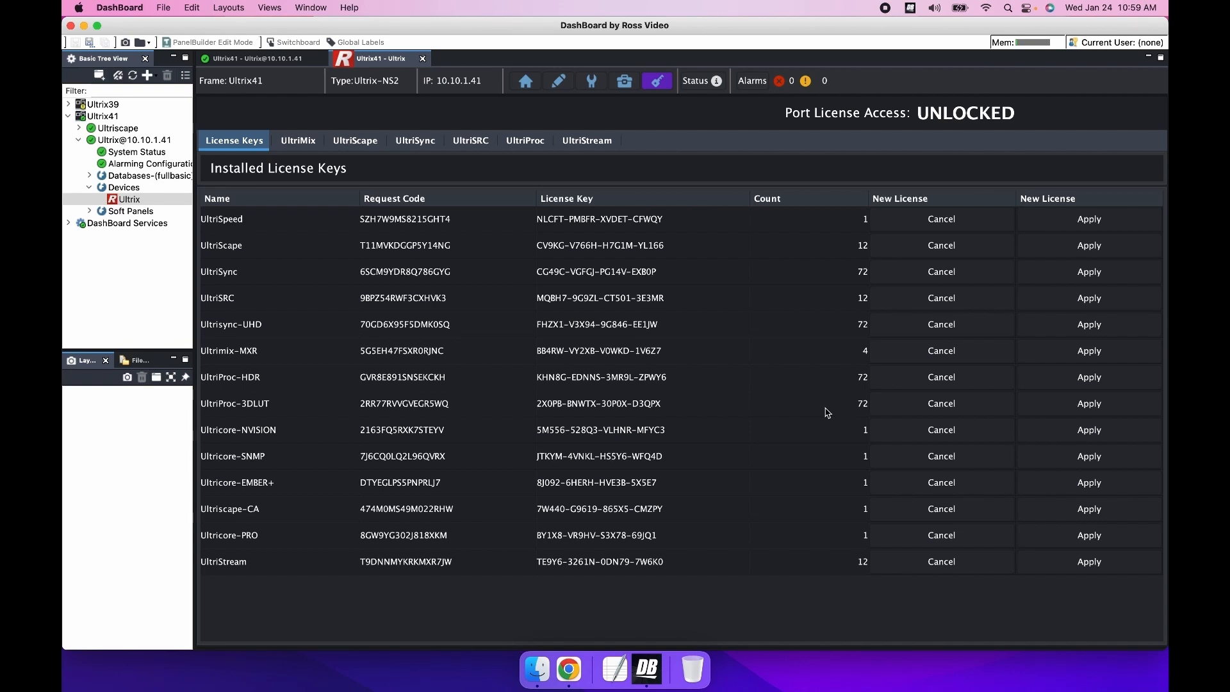
left_click(525, 82)
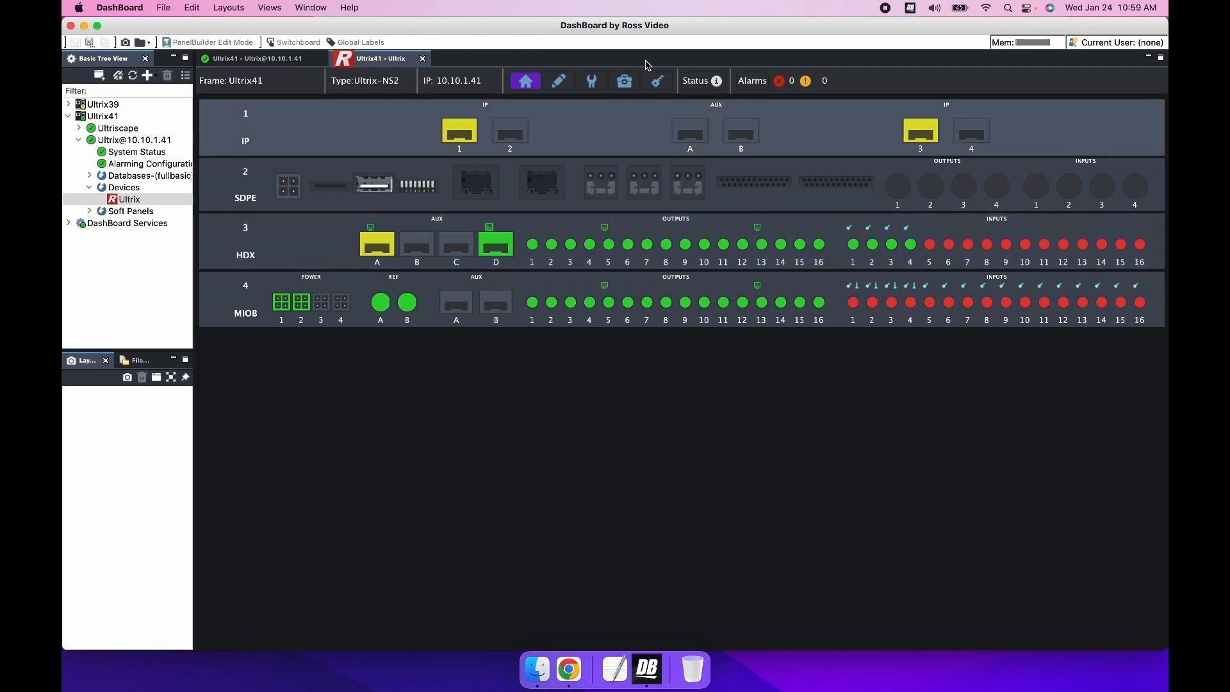
Step: Open the UltriProc license configuration and review the Max Data Rate and Assignment options for slot3
left_click(656, 82)
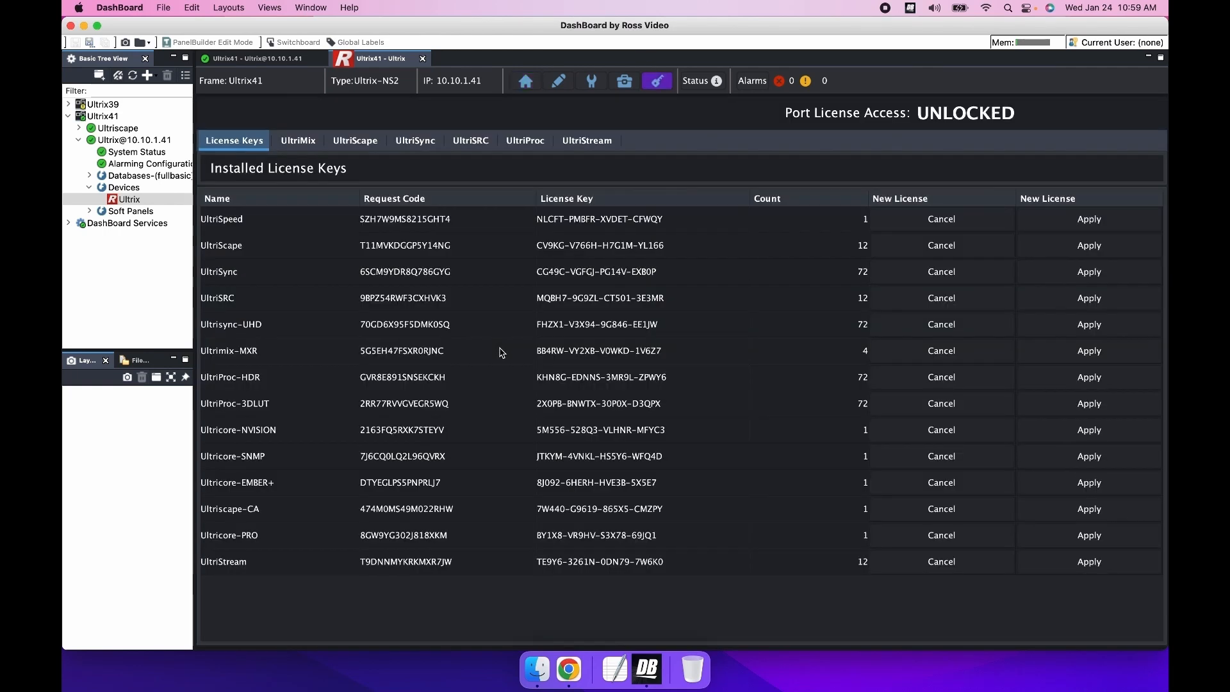
left_click(530, 147)
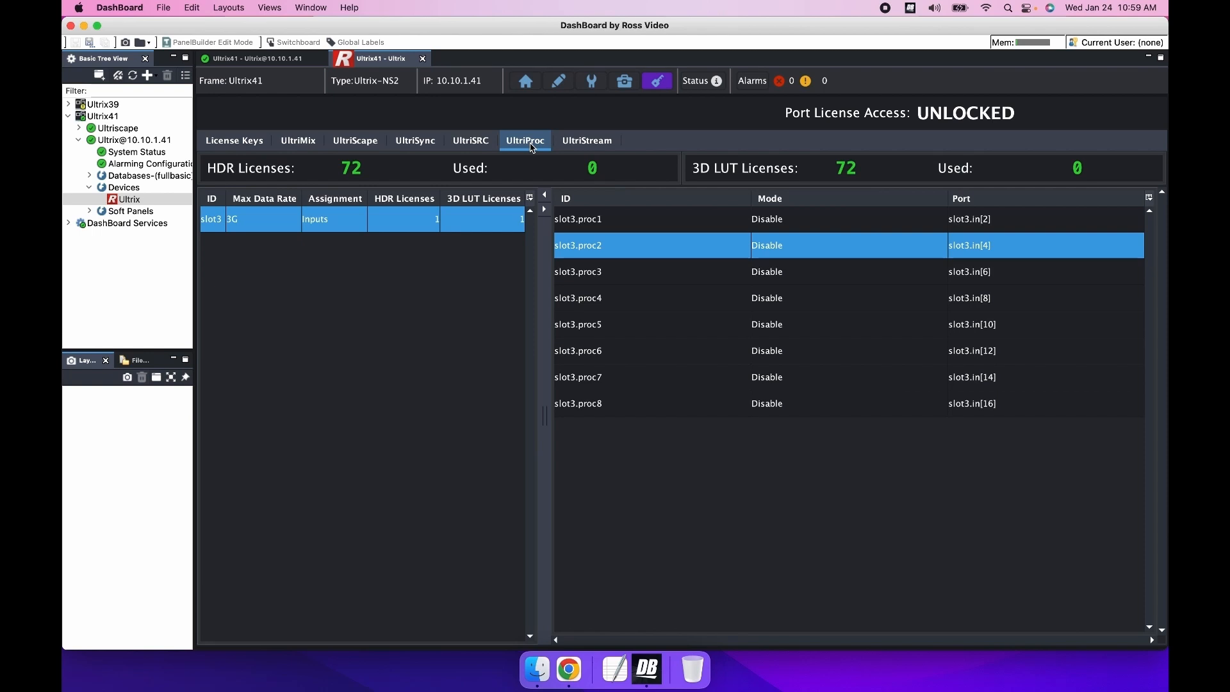
left_click(280, 227)
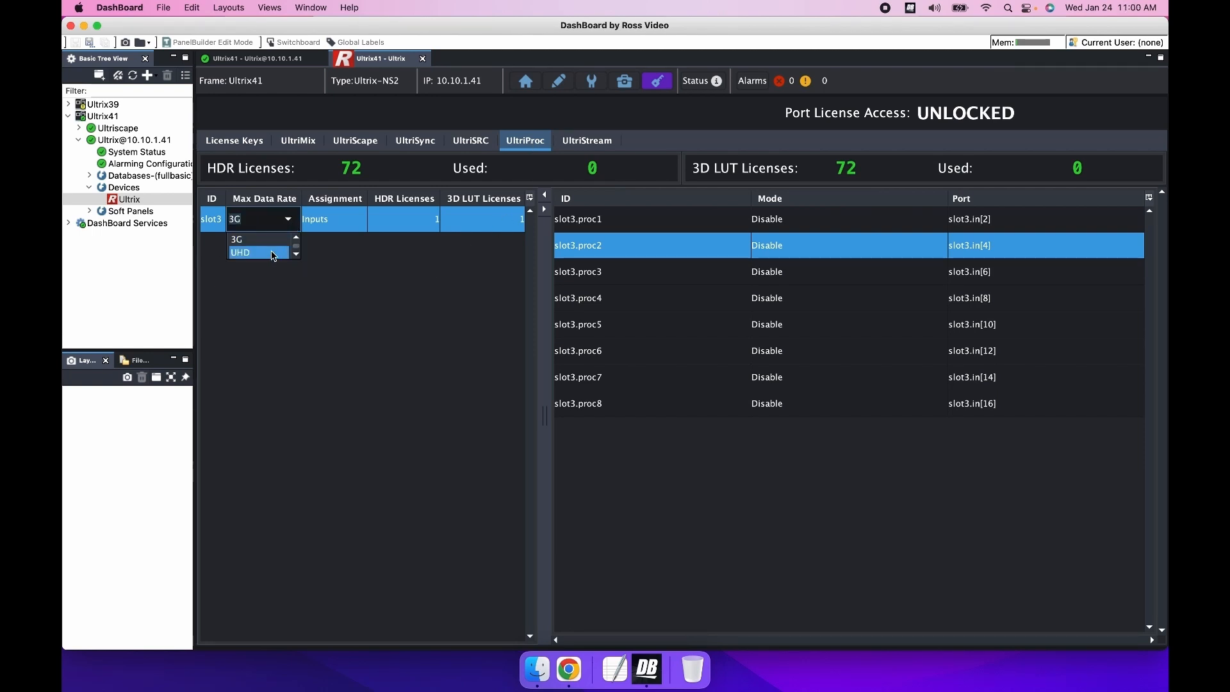
left_click(345, 262)
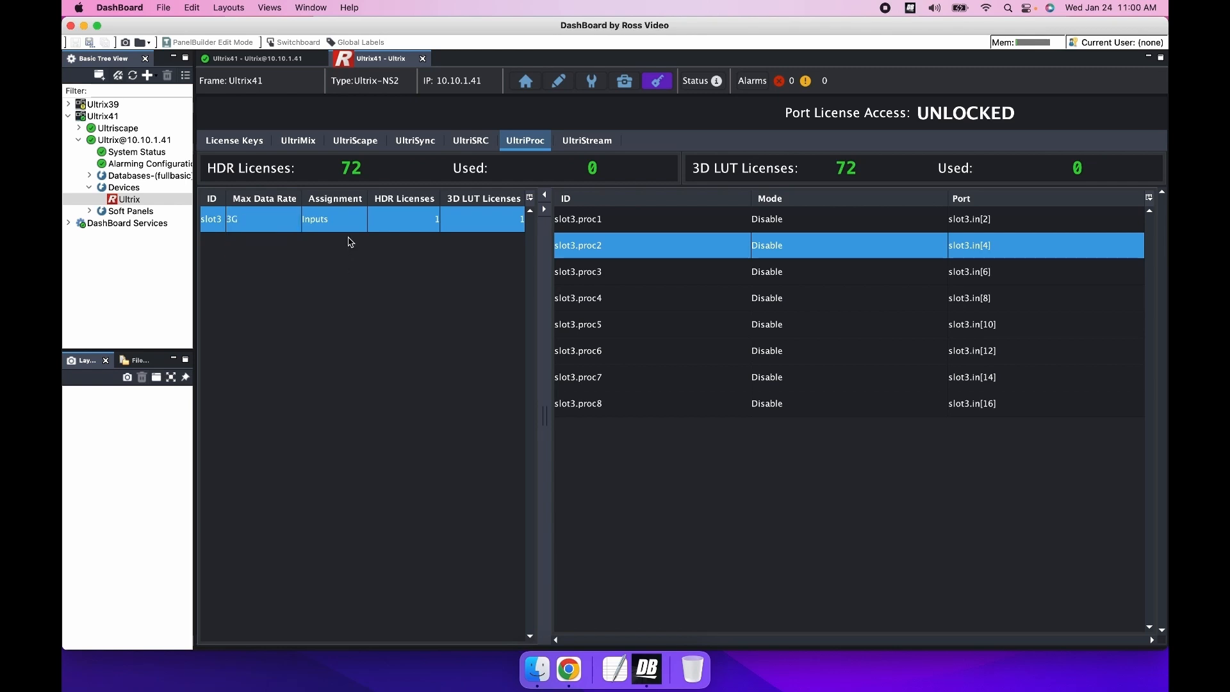
left_click(362, 224)
left_click(358, 222)
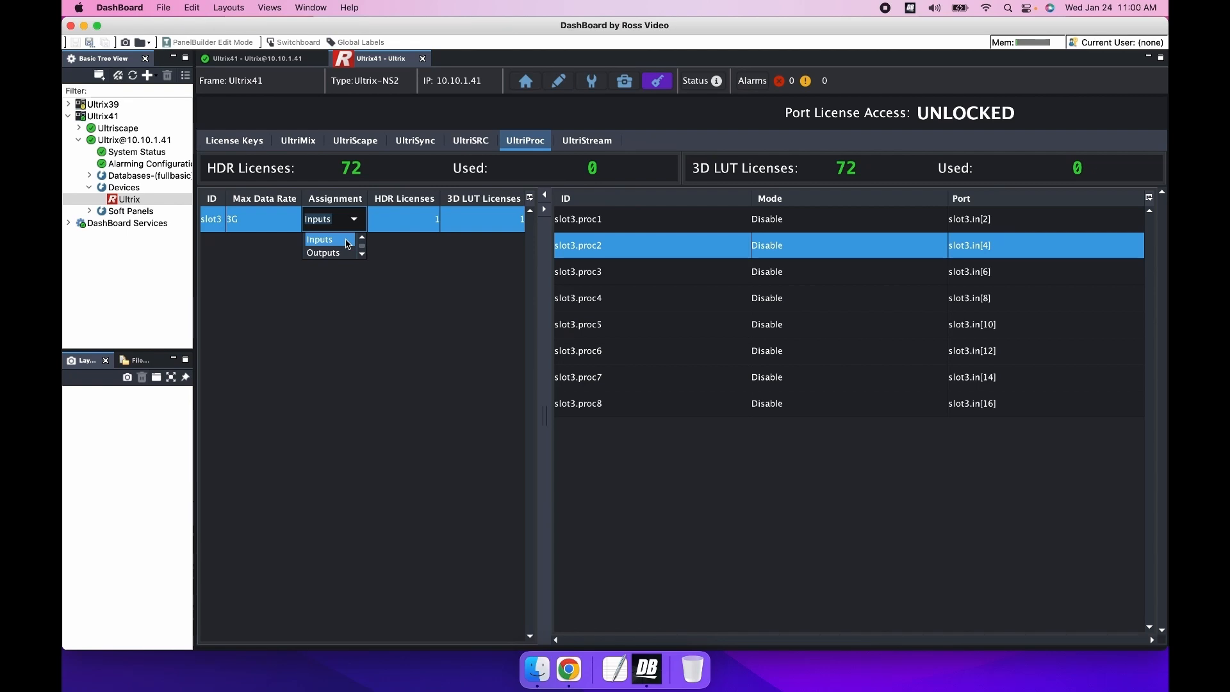
left_click(242, 244)
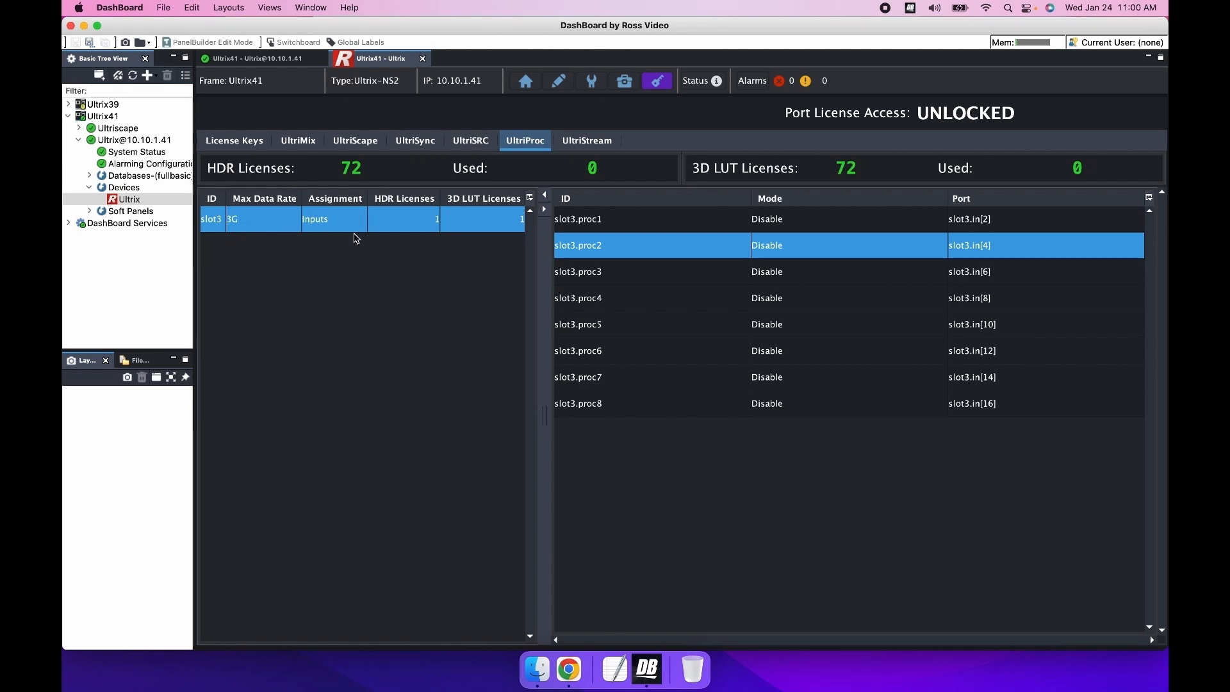
Step: Set the mode of slot3.proc1 to Enable - HDR and of slot3.proc2 to Enable - 3D LUT
left_click(914, 221)
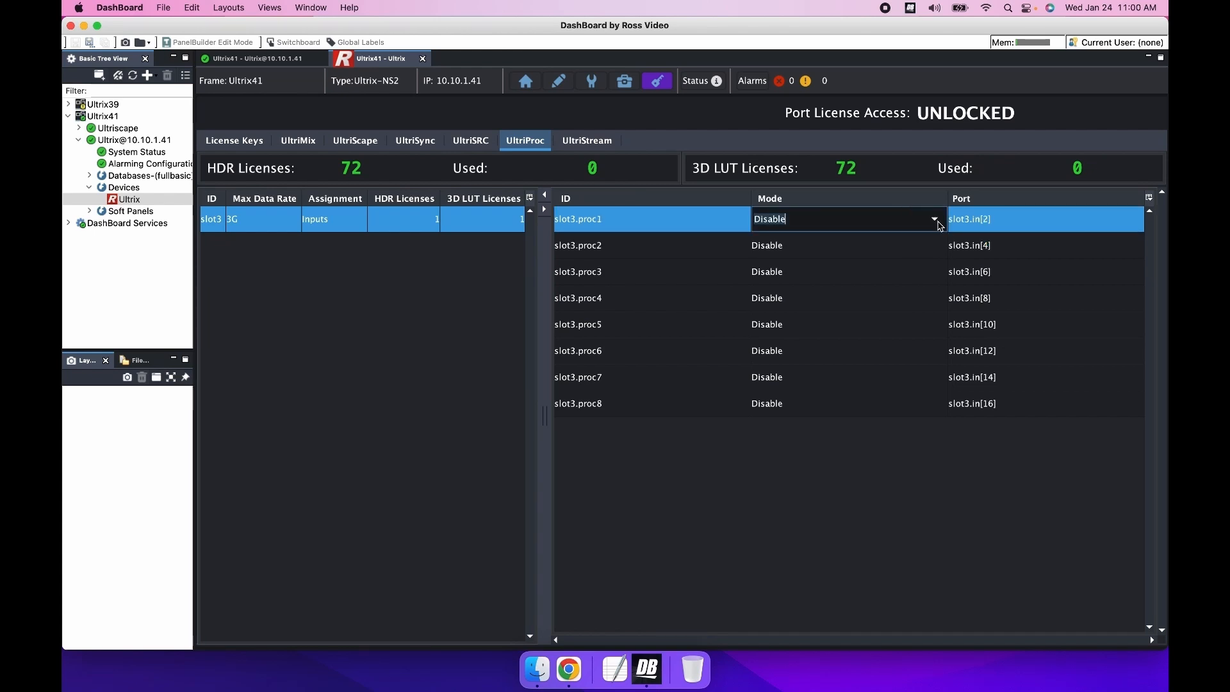
left_click(935, 220)
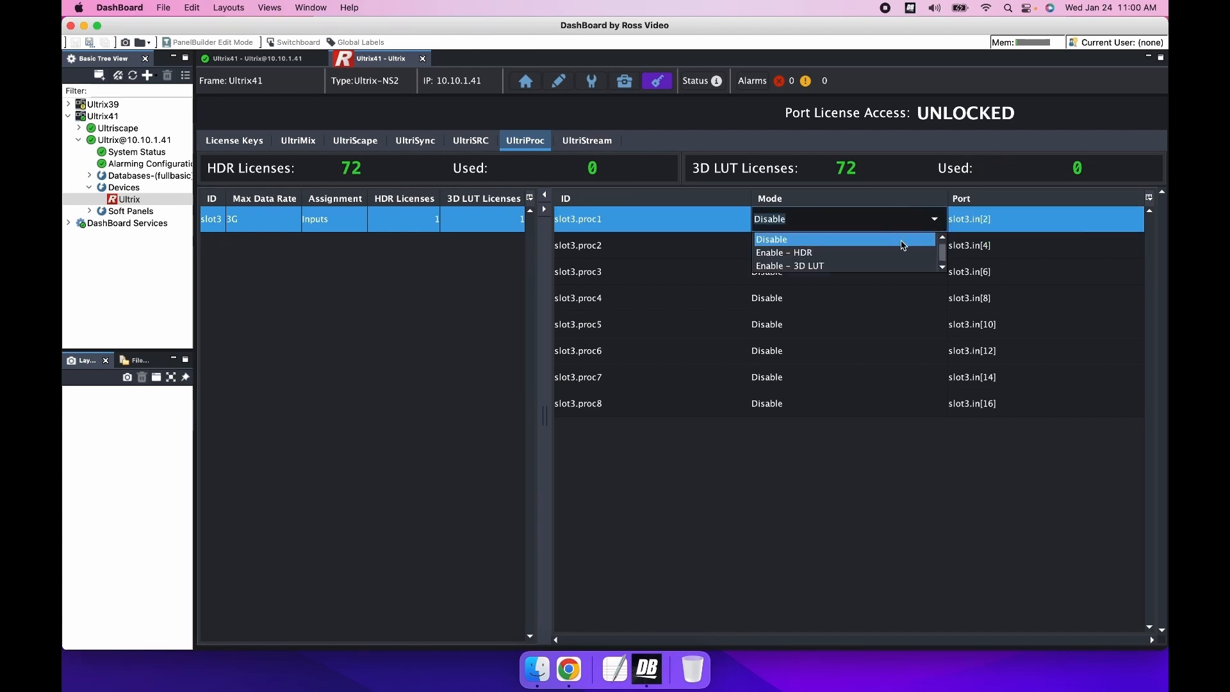
left_click(865, 258)
left_click(935, 249)
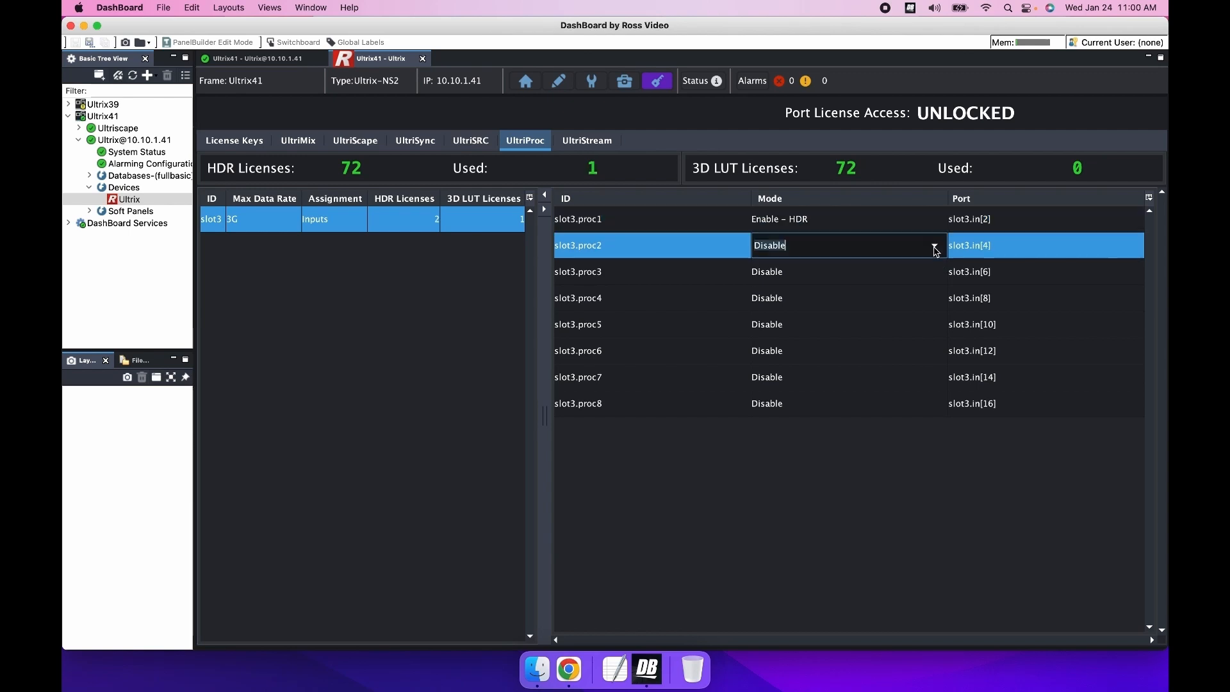
left_click(935, 247)
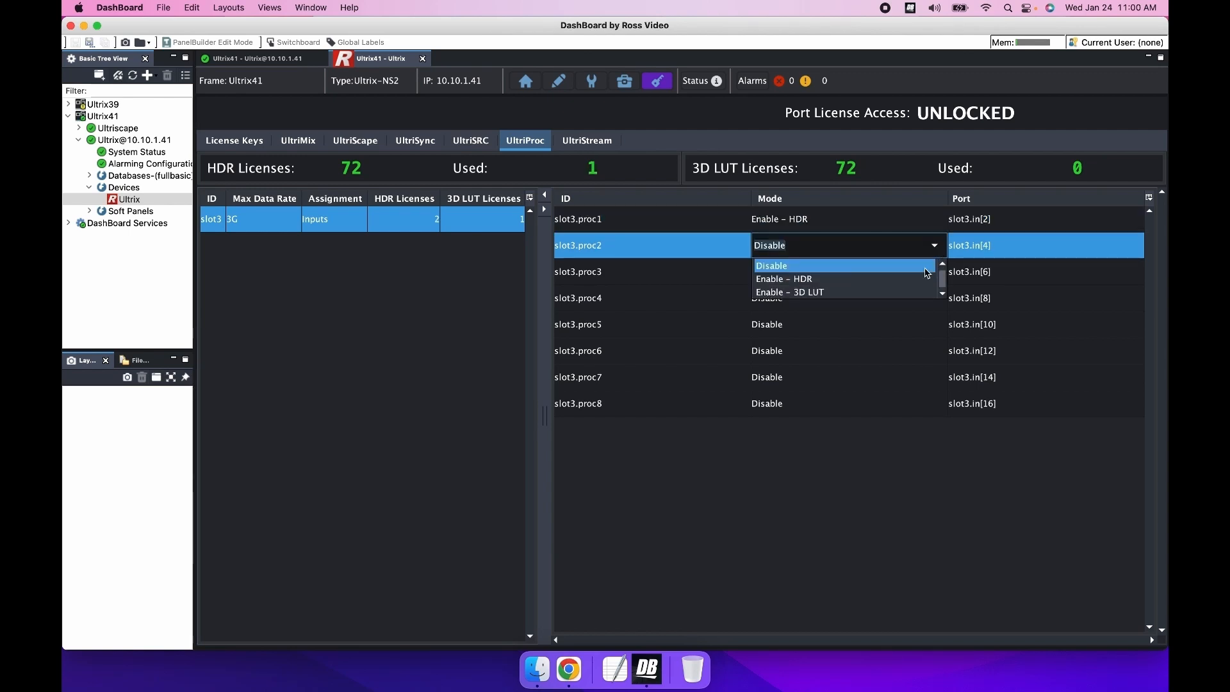
left_click(903, 293)
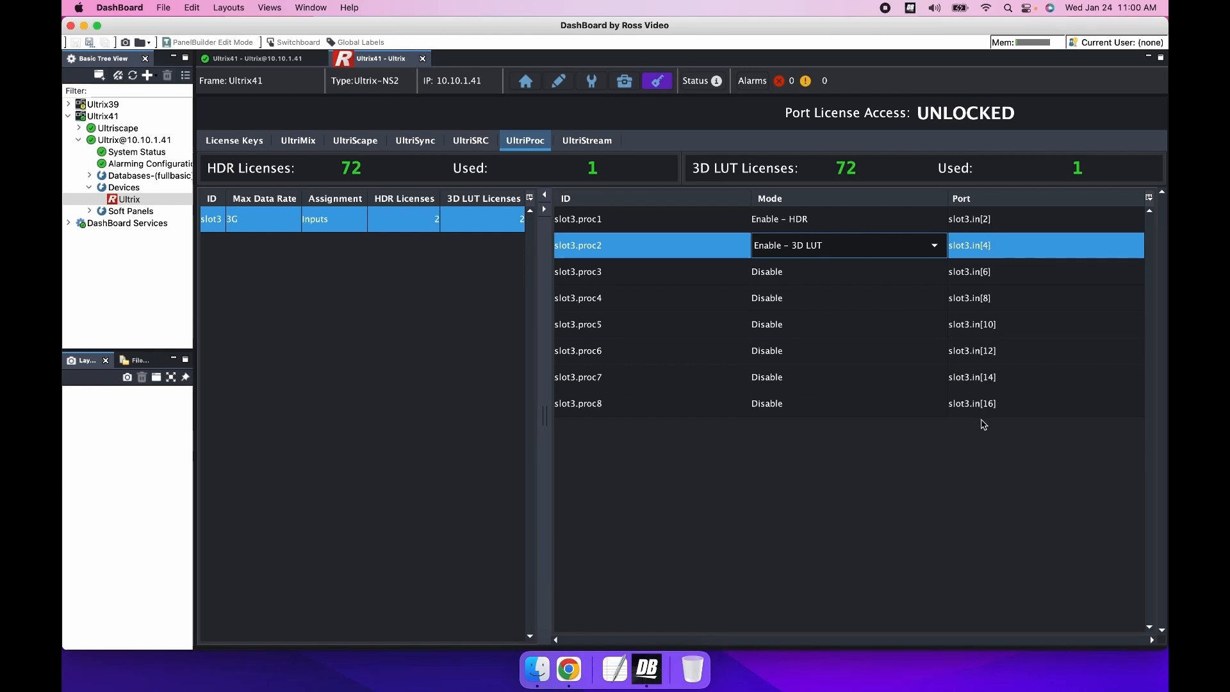
Step: Try the UHD maximum data rate on slot3 and set it back to 3G
left_click(289, 223)
left_click(289, 223)
left_click(277, 255)
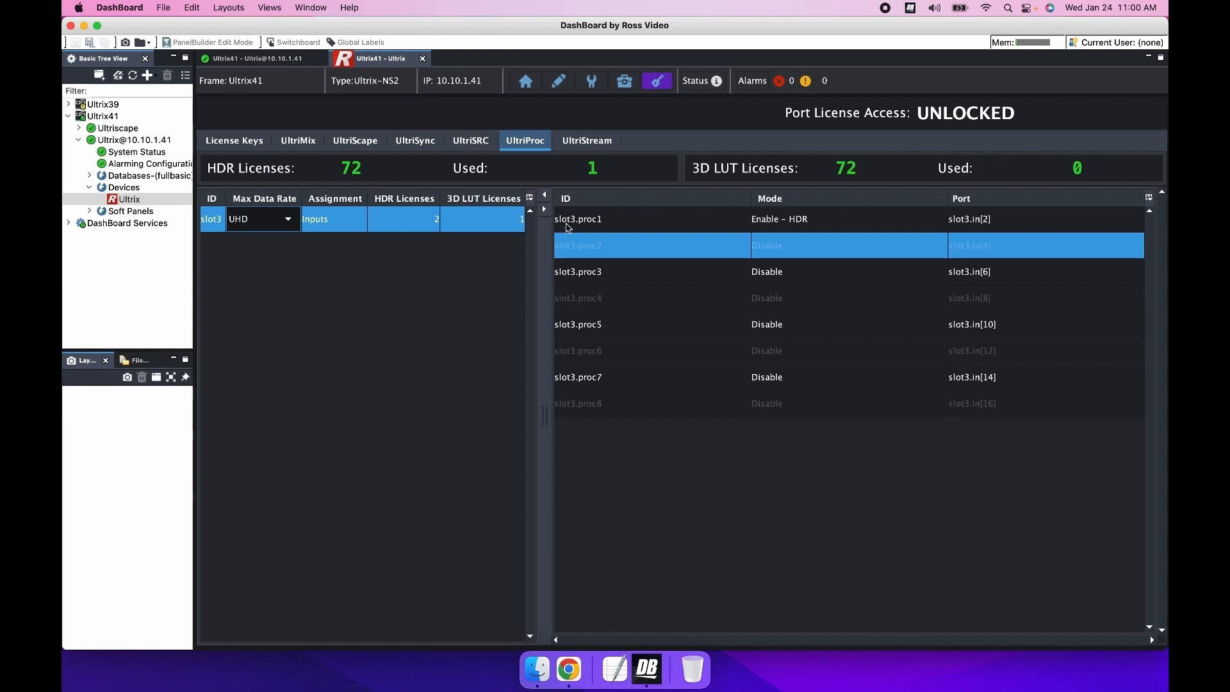
left_click(289, 219)
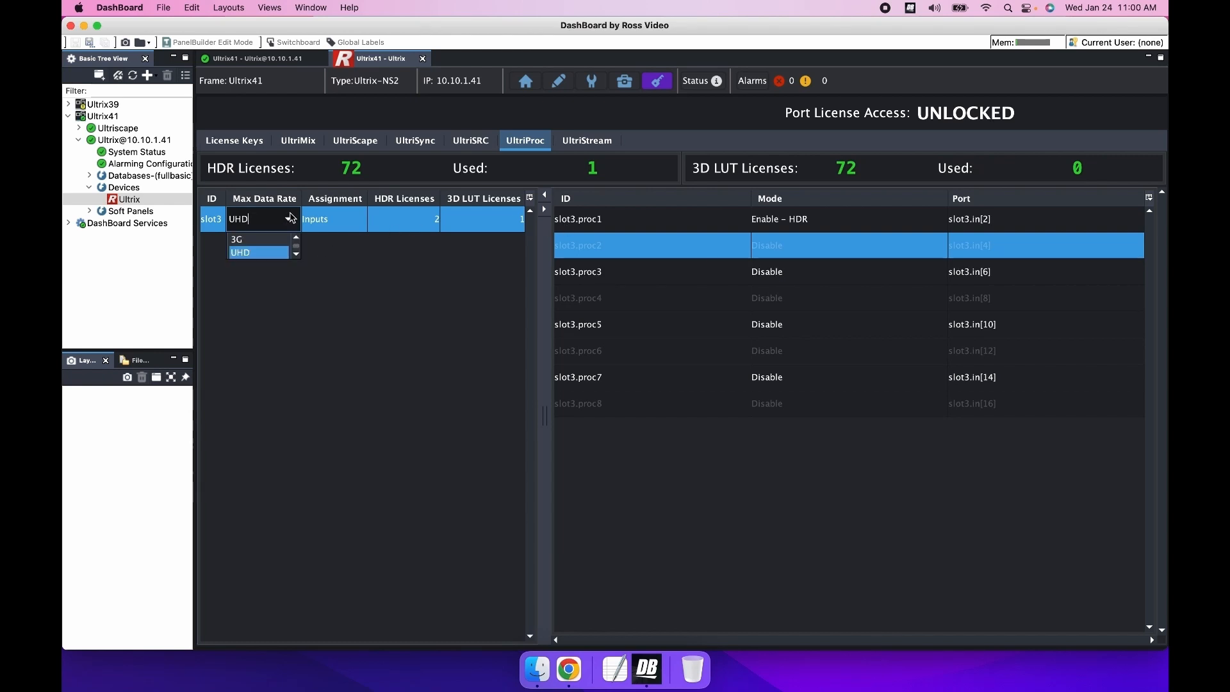
left_click(268, 241)
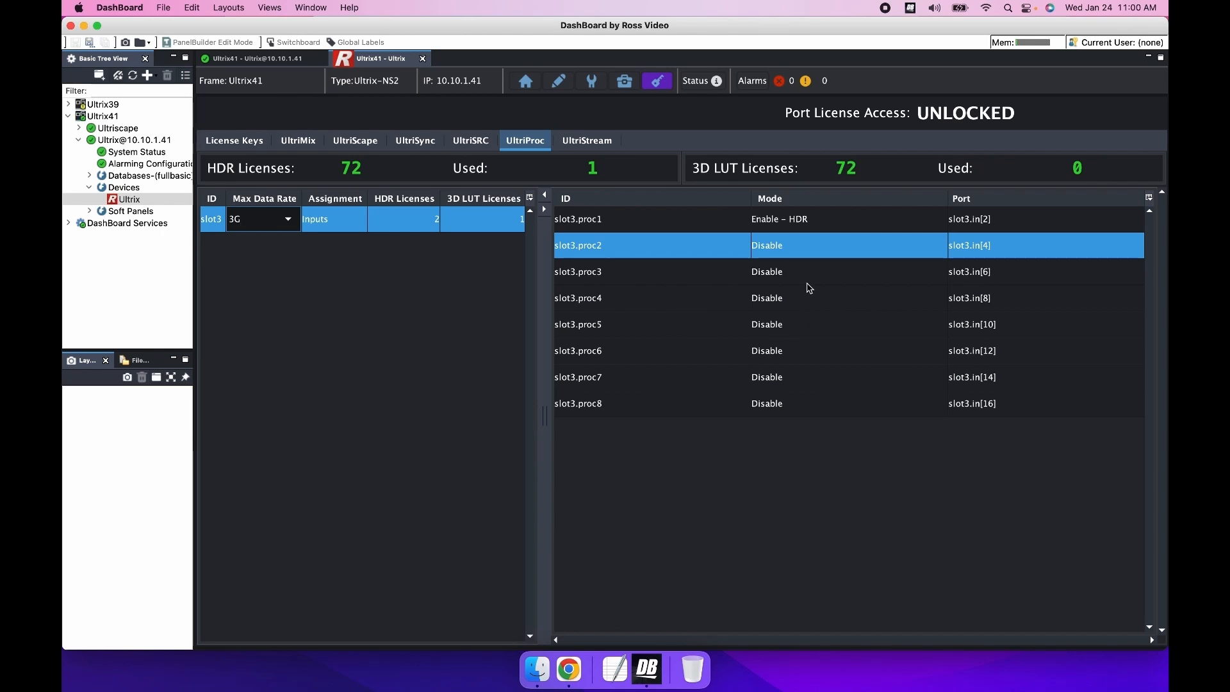
Step: Enable the 3D LUT mode on slot3.proc2 again
left_click(940, 246)
left_click(940, 247)
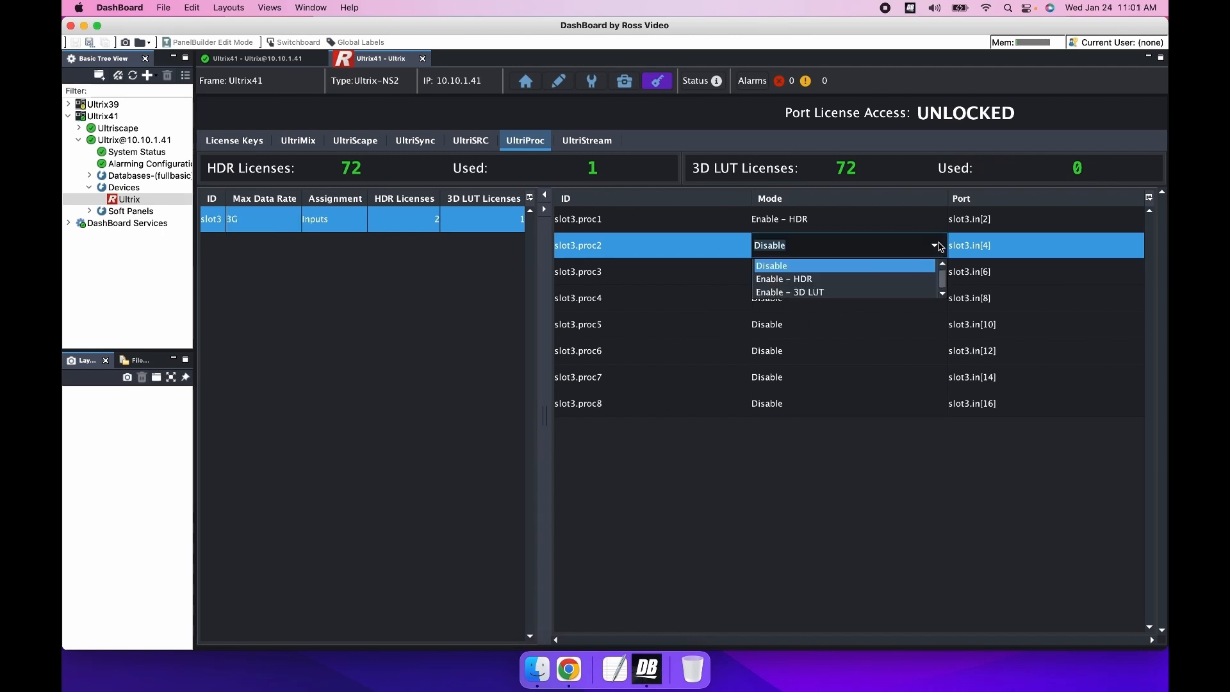
left_click(858, 295)
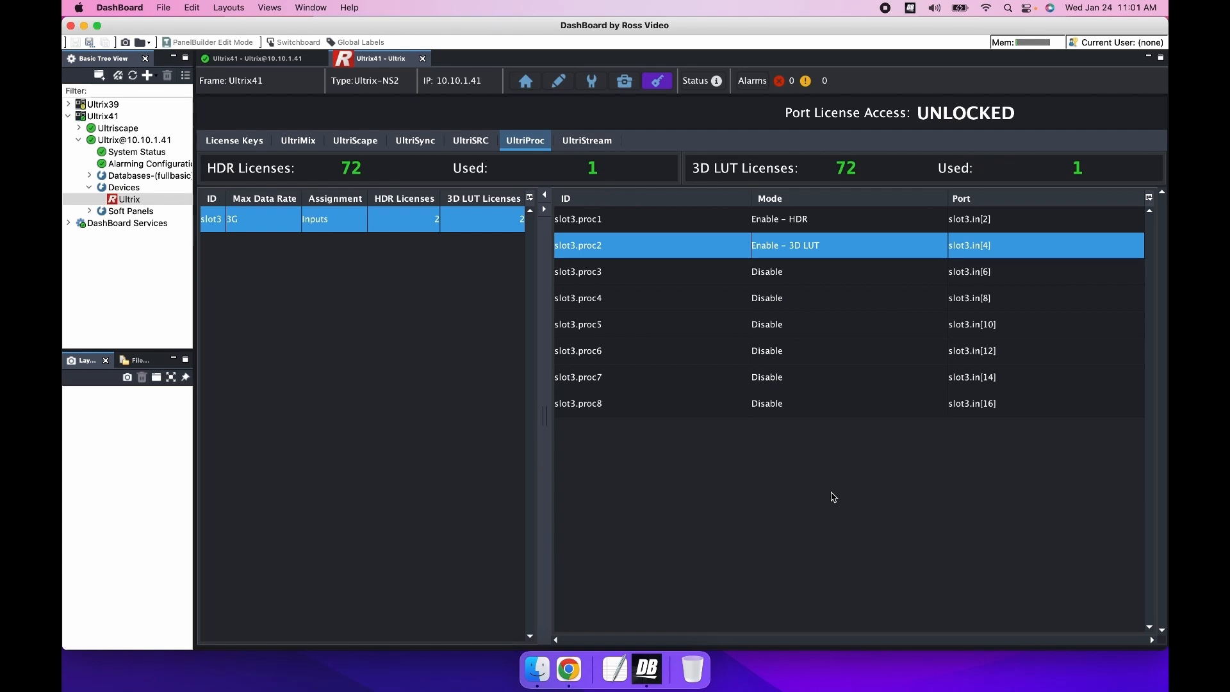
Step: Open the slot 3 HDX card from the frame overview and switch its interface view to UltriProc
left_click(526, 82)
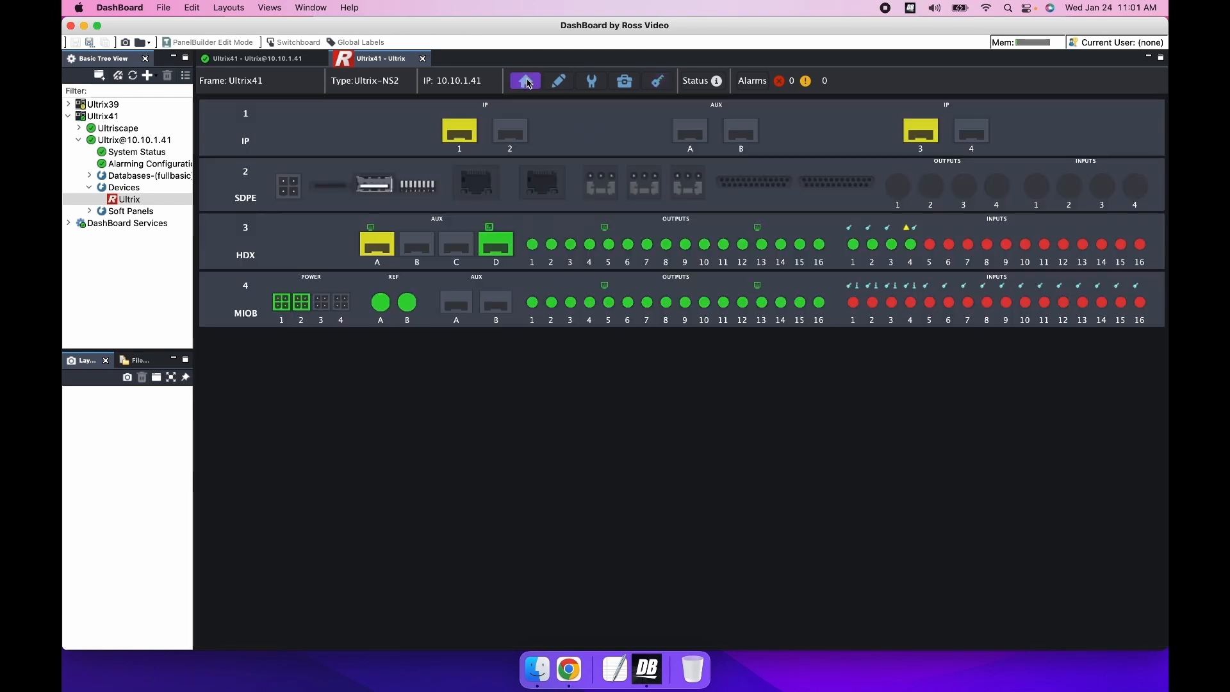
left_click(322, 247)
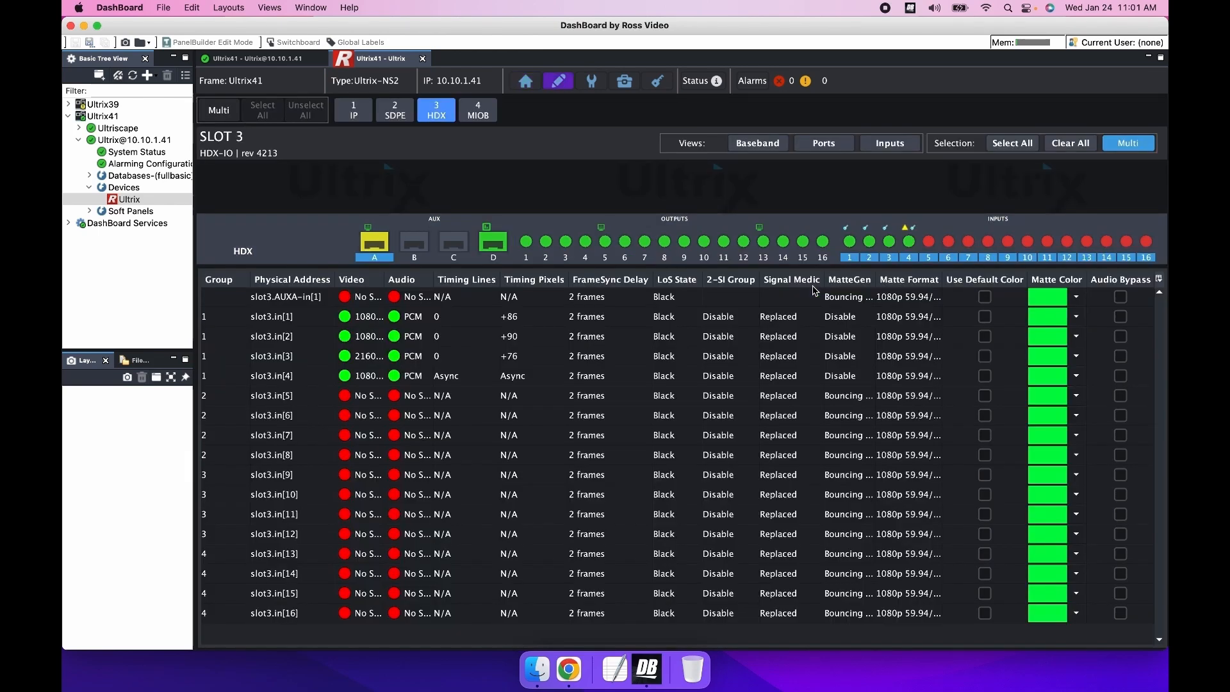
left_click(762, 143)
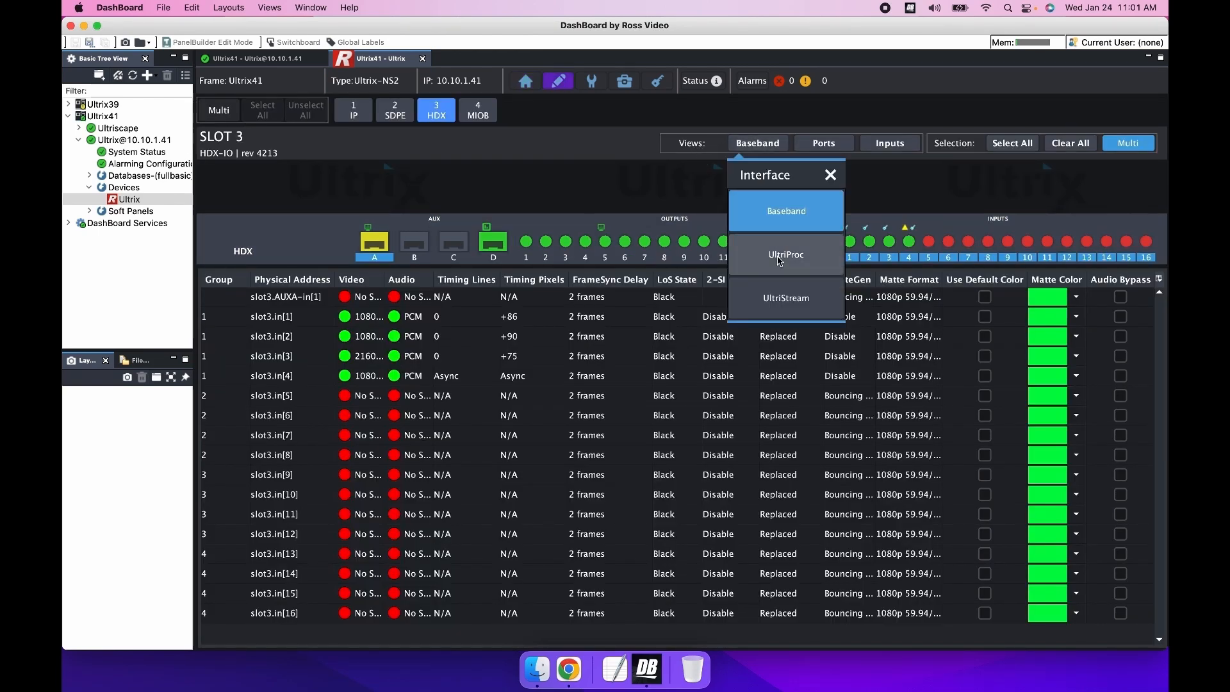
left_click(779, 256)
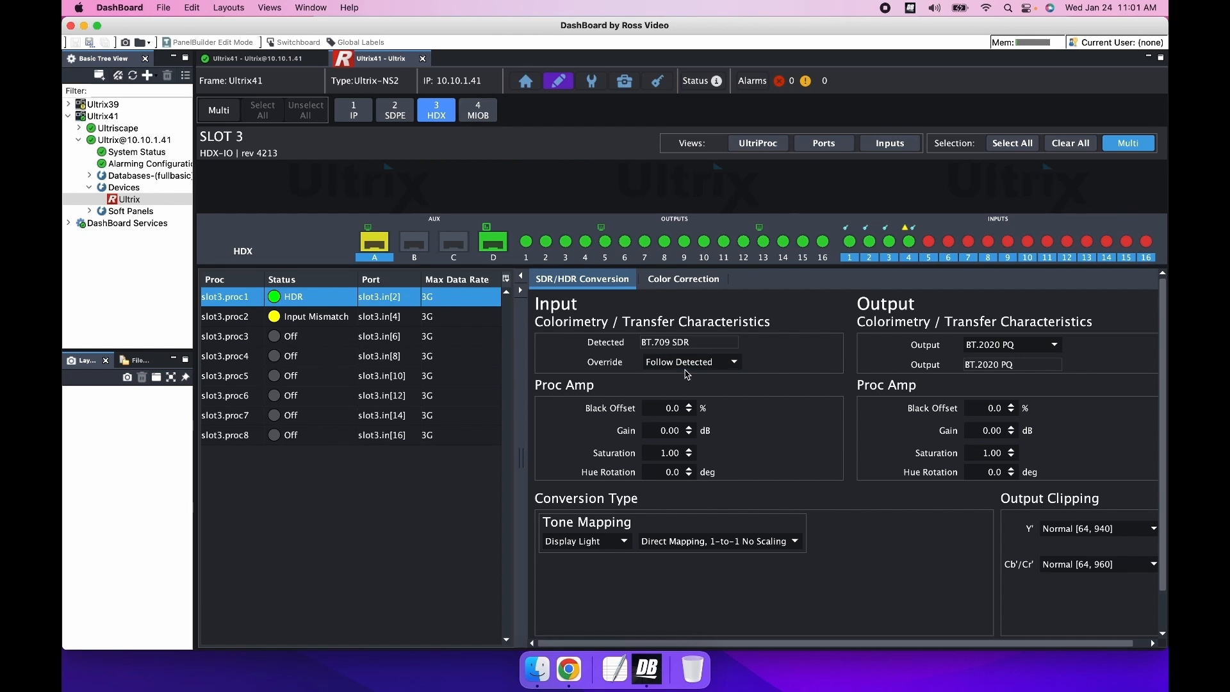
Step: Set the output colorimetry and transfer characteristics of slot3.proc1 to BT.2020 SLog3
left_click(1056, 345)
left_click(1040, 403)
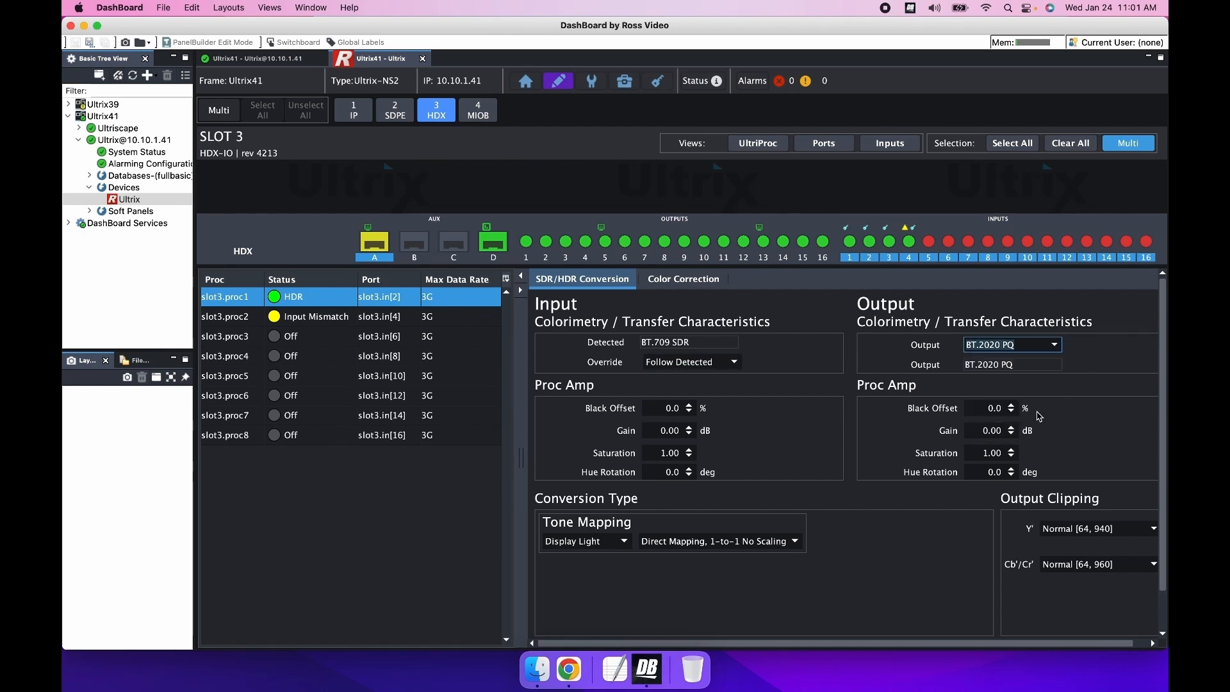
left_click(1054, 345)
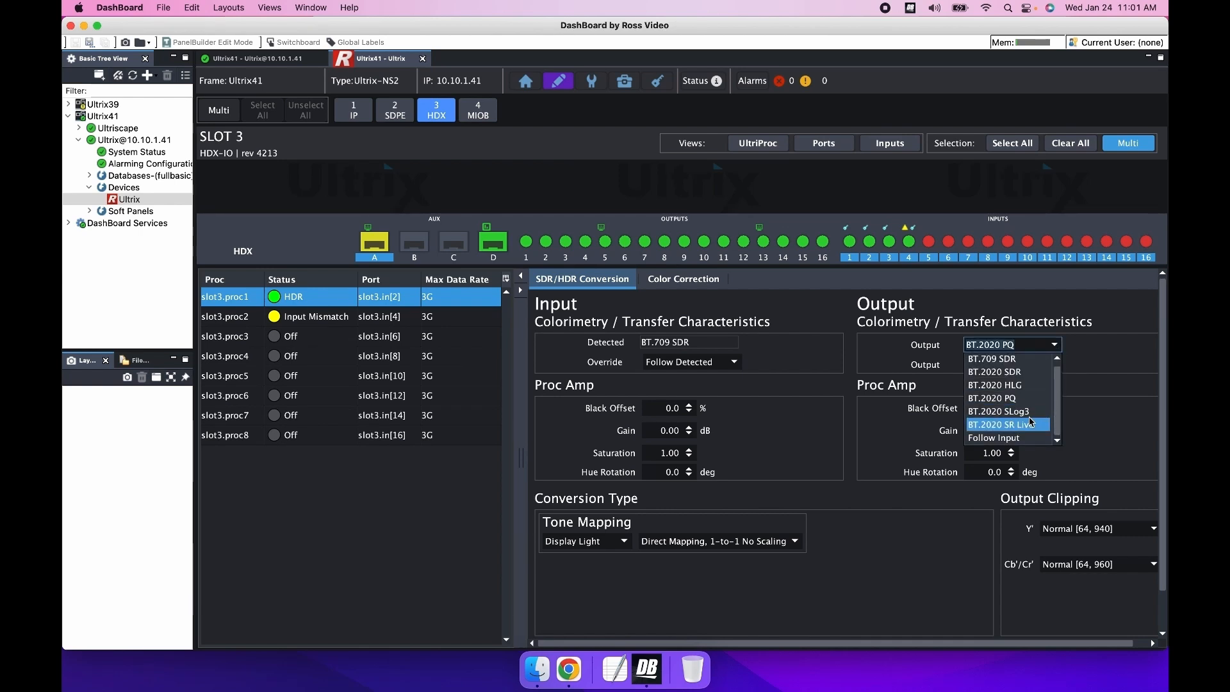
left_click(1024, 413)
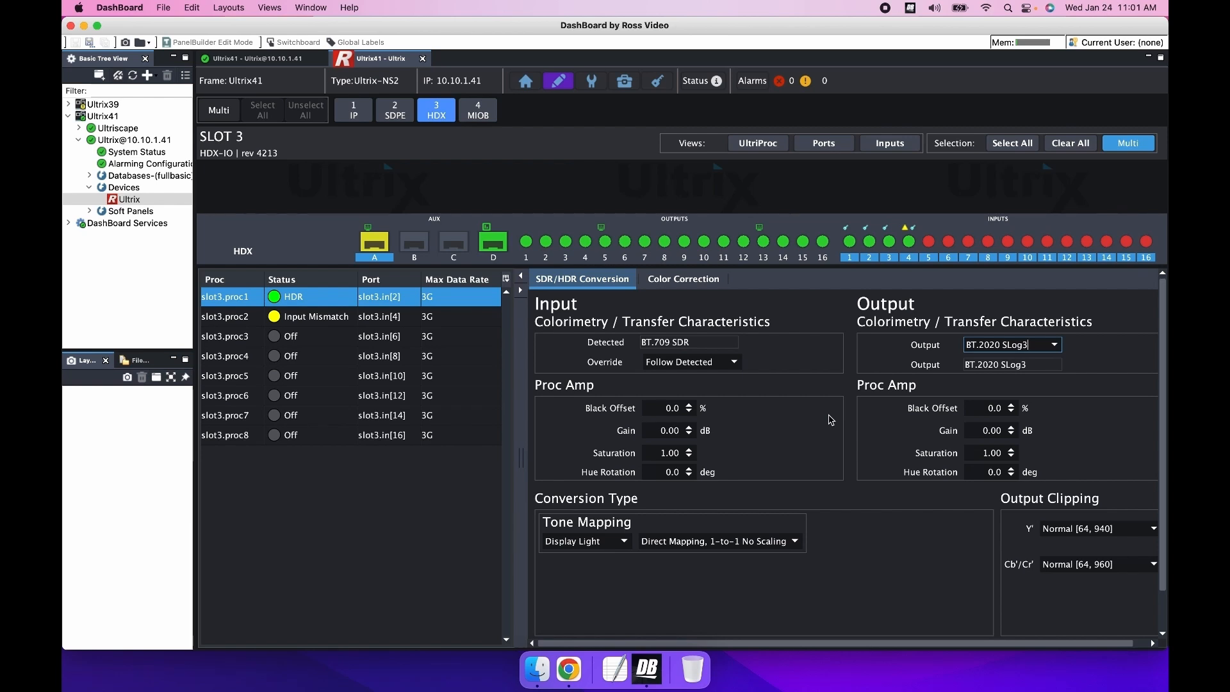
left_click(1017, 442)
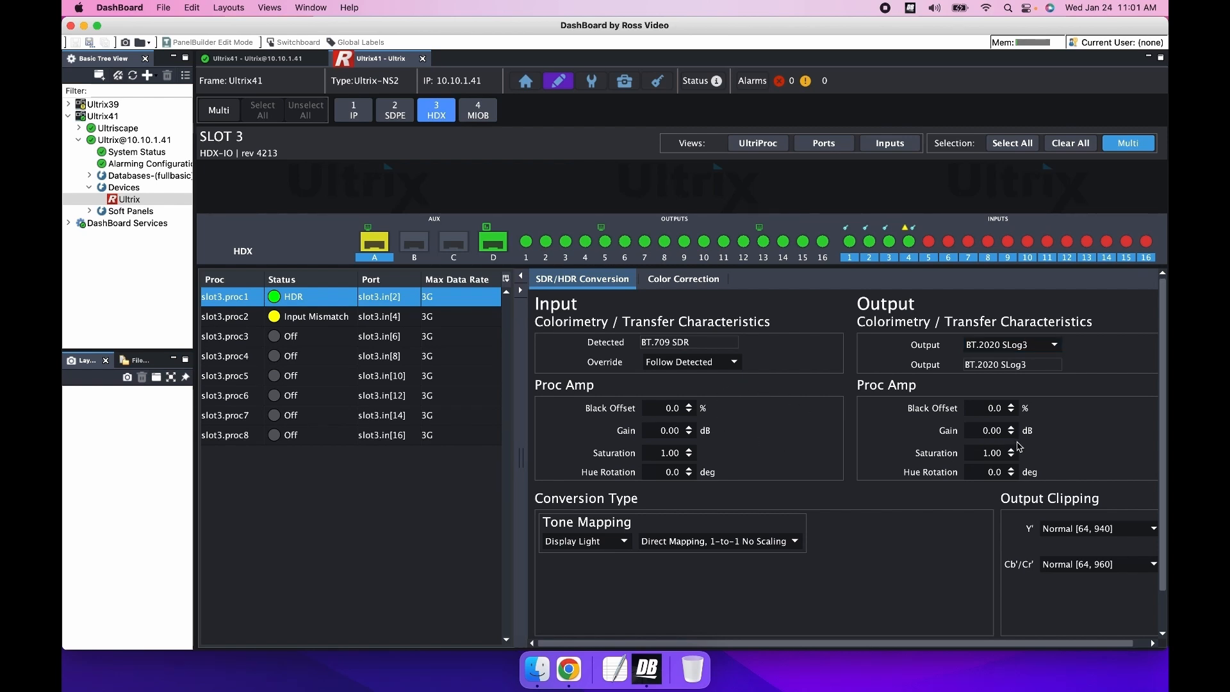
Step: Review the tone mapping light and scaling options and the RGB color correction controls of slot3.proc1
left_click(620, 545)
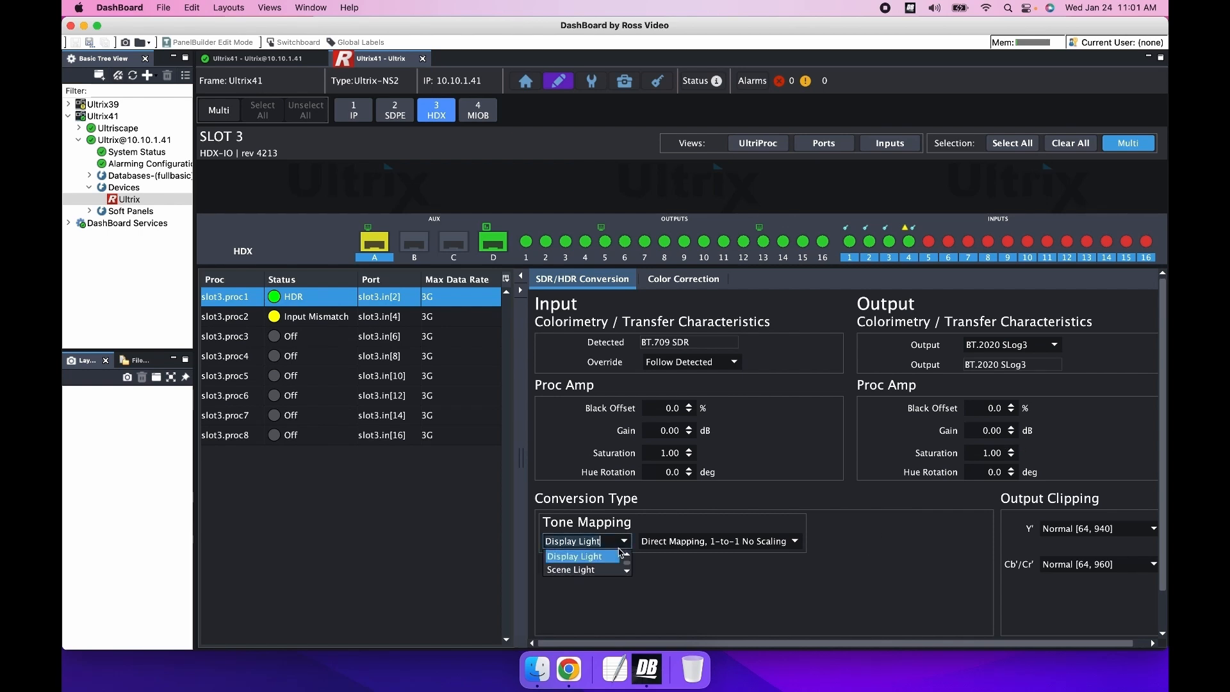
left_click(755, 542)
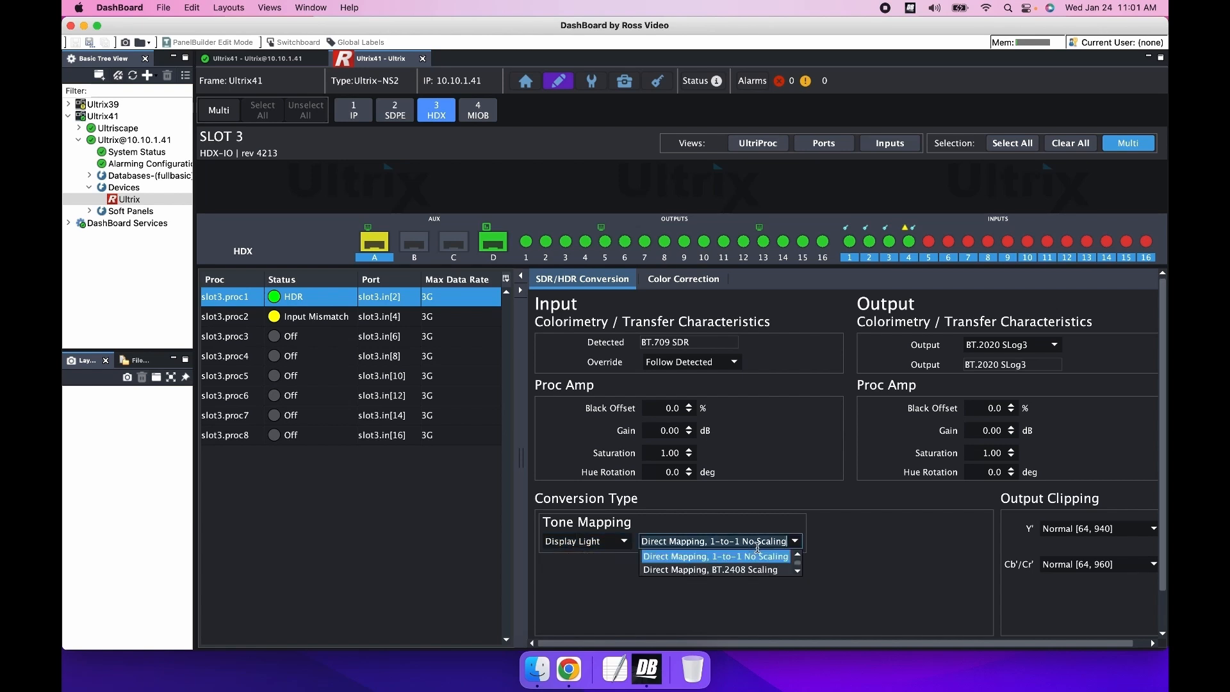
left_click(785, 571)
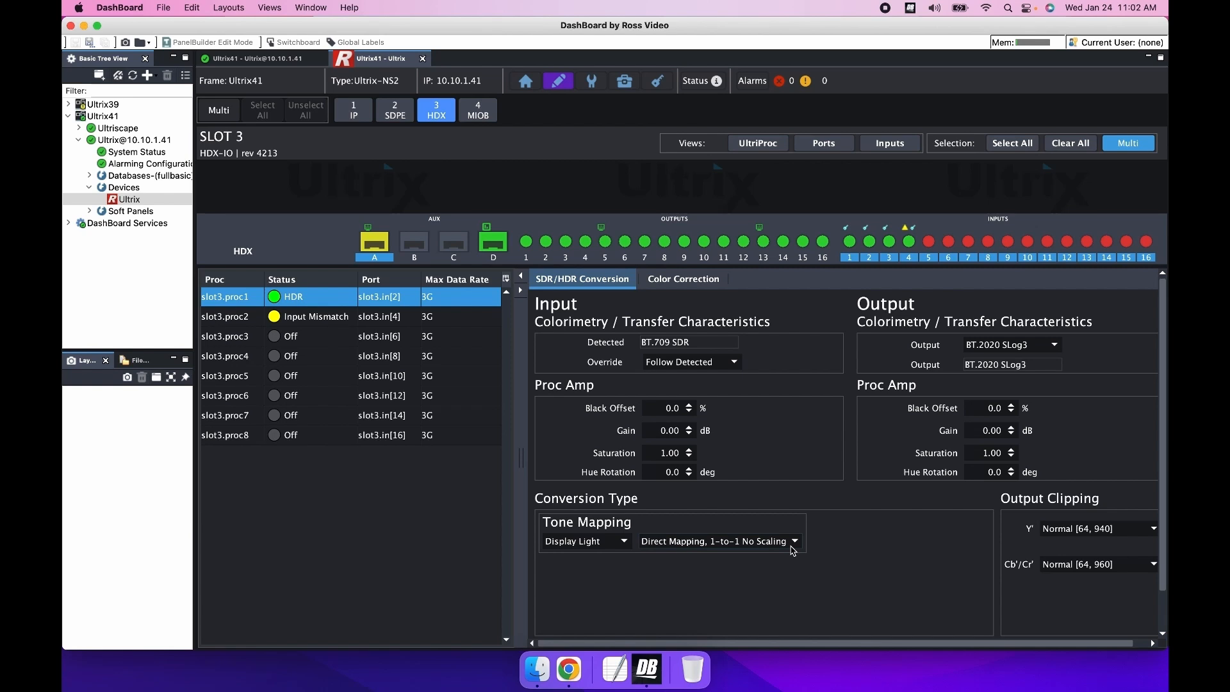
left_click(687, 285)
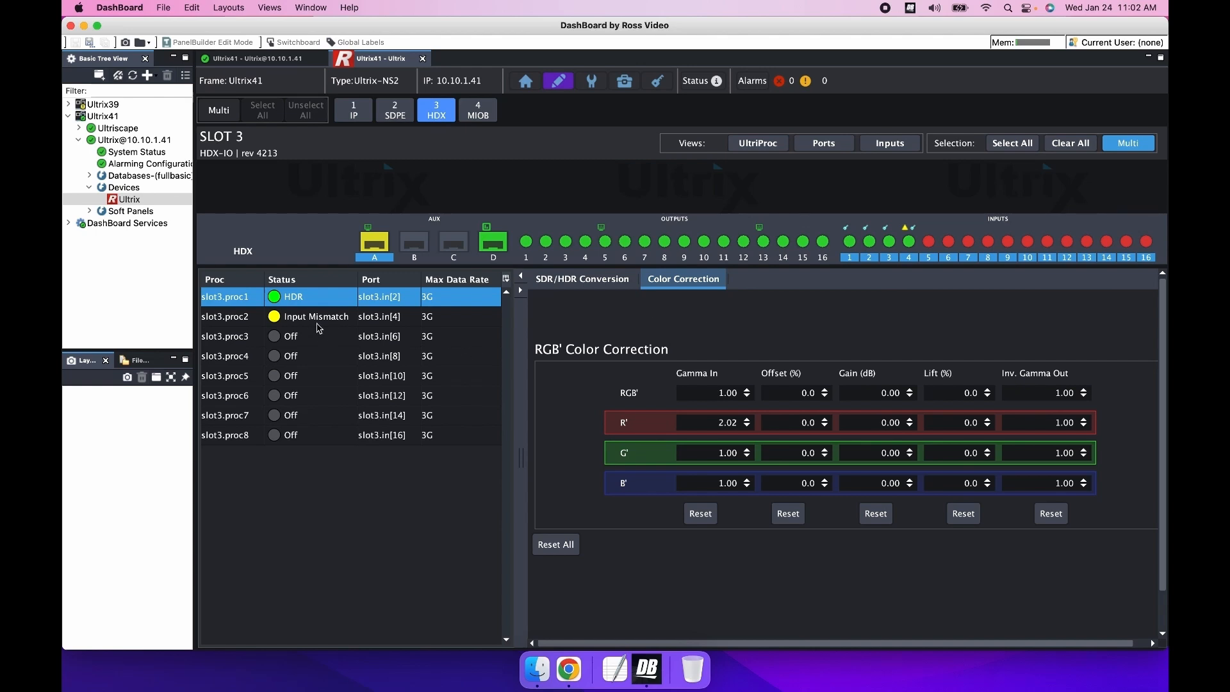
Step: Load the RGB cube file NBCU 4 BT.709 to BT.2100 PQ (display-light) for slot3.proc2 and open its color correction settings
left_click(317, 323)
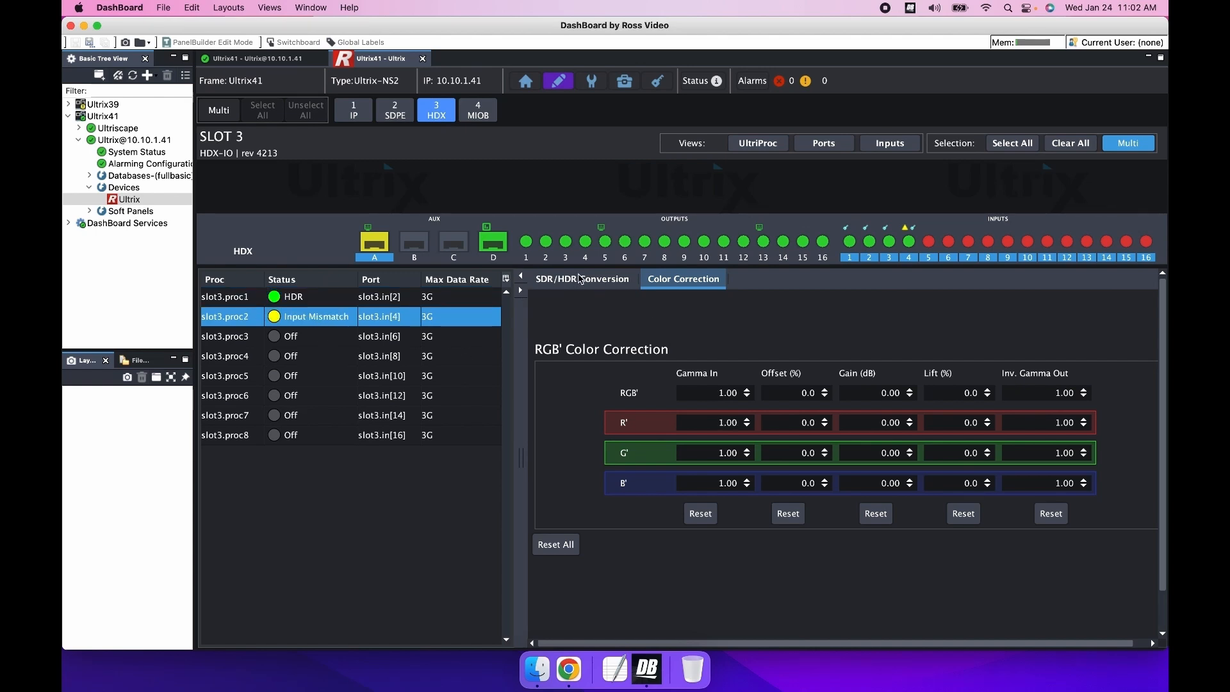
left_click(580, 278)
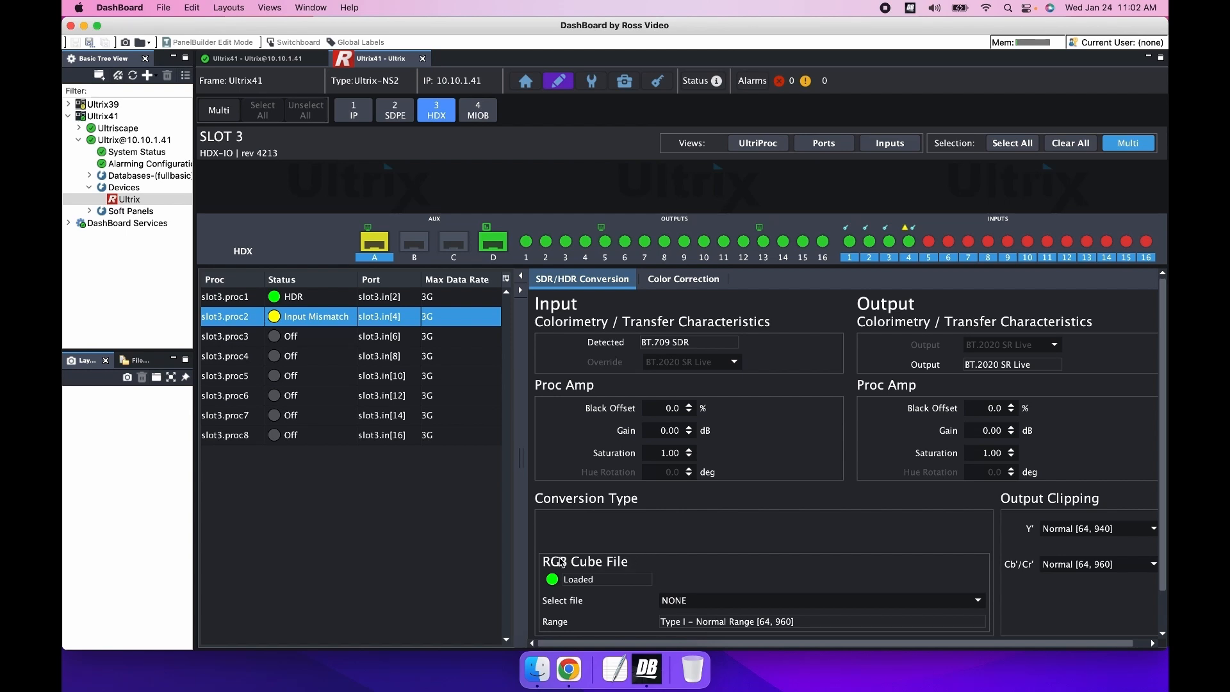
left_click(978, 600)
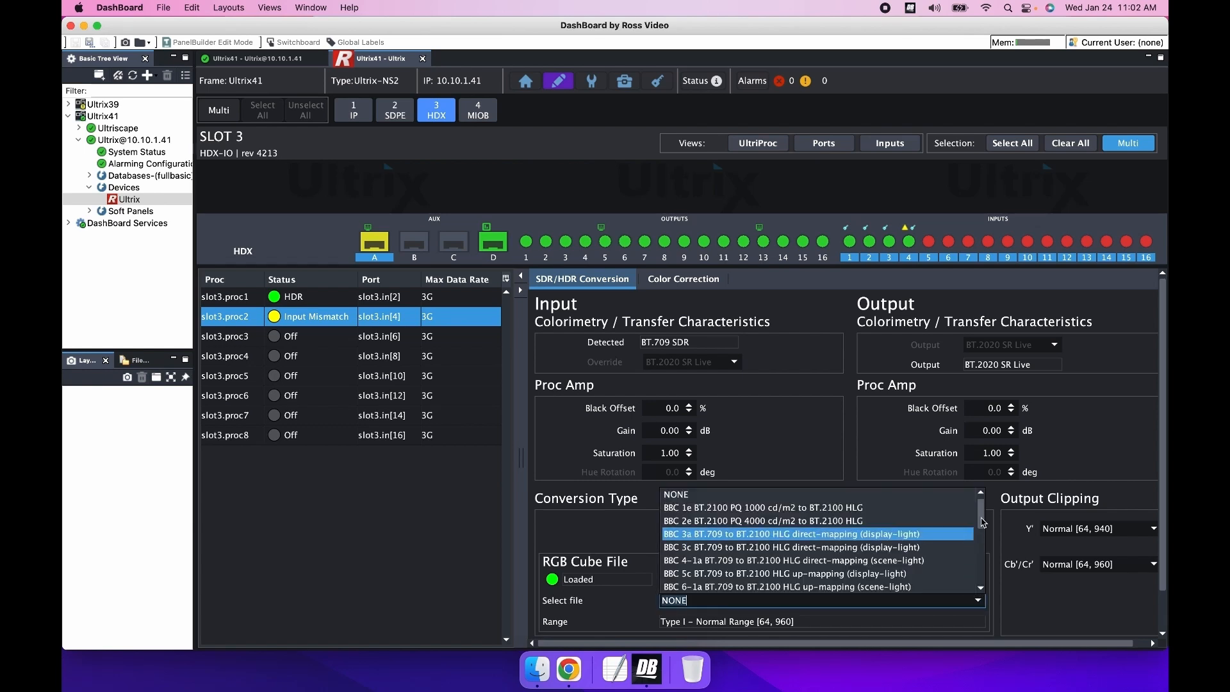
left_click_drag(981, 518, 981, 523)
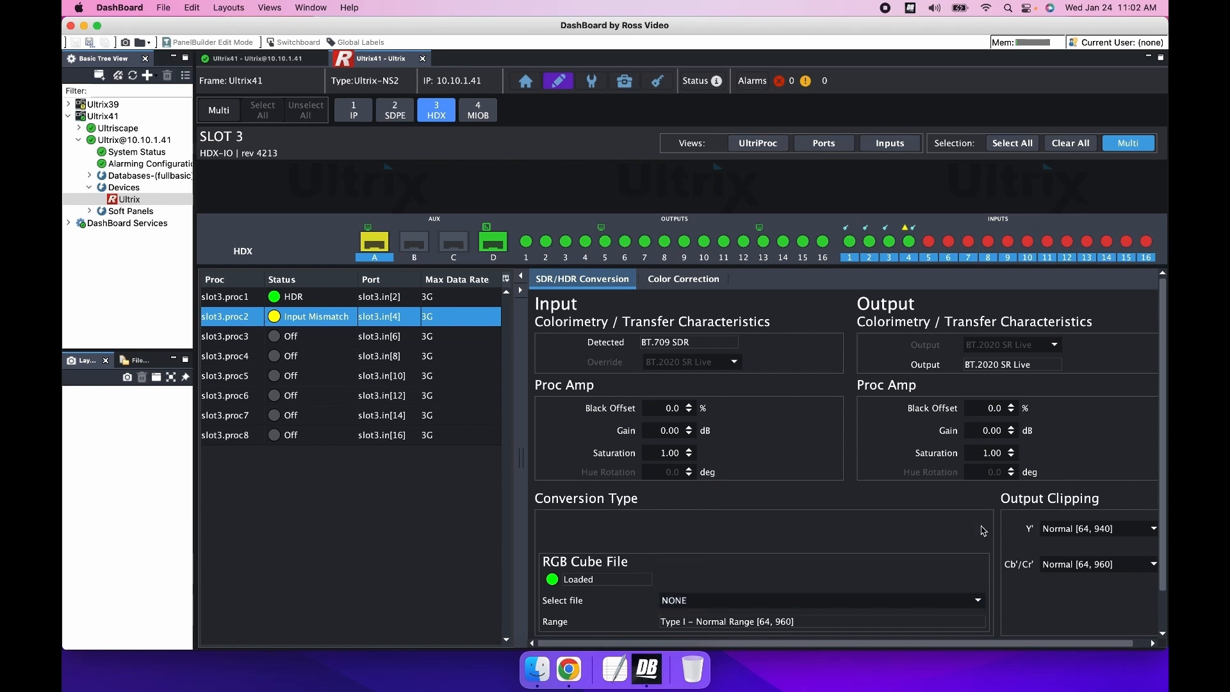
left_click(978, 600)
scroll(954, 560, "down", 5)
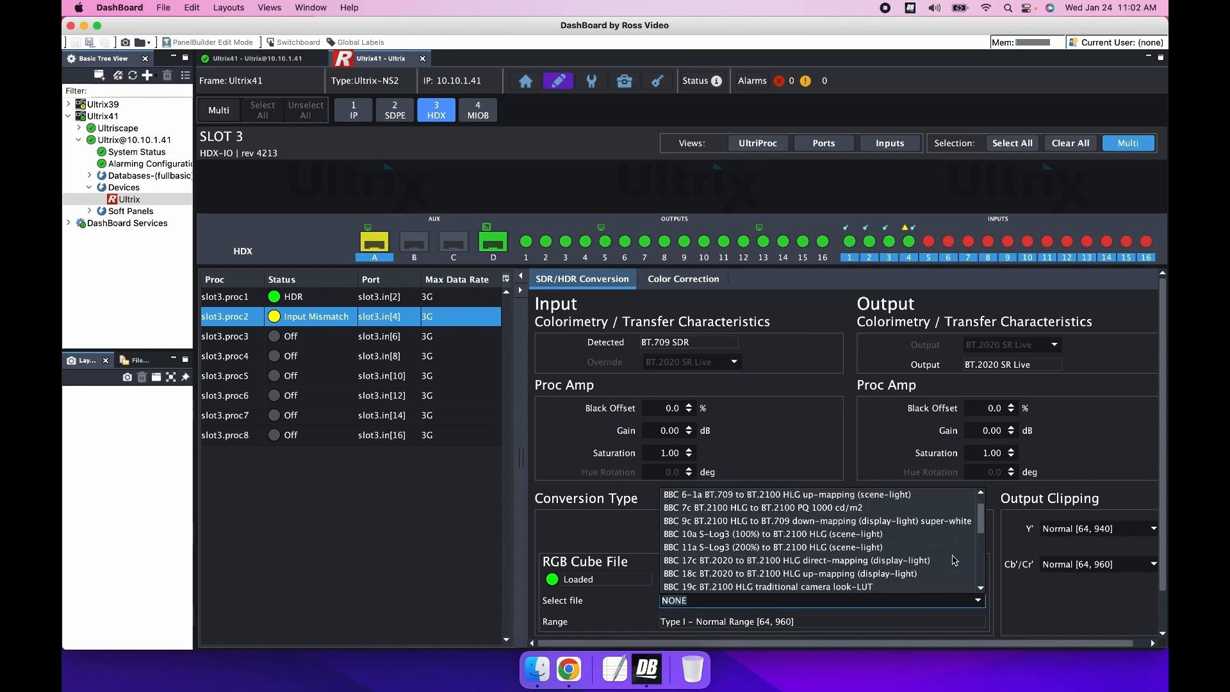
scroll(955, 560, "down", 1)
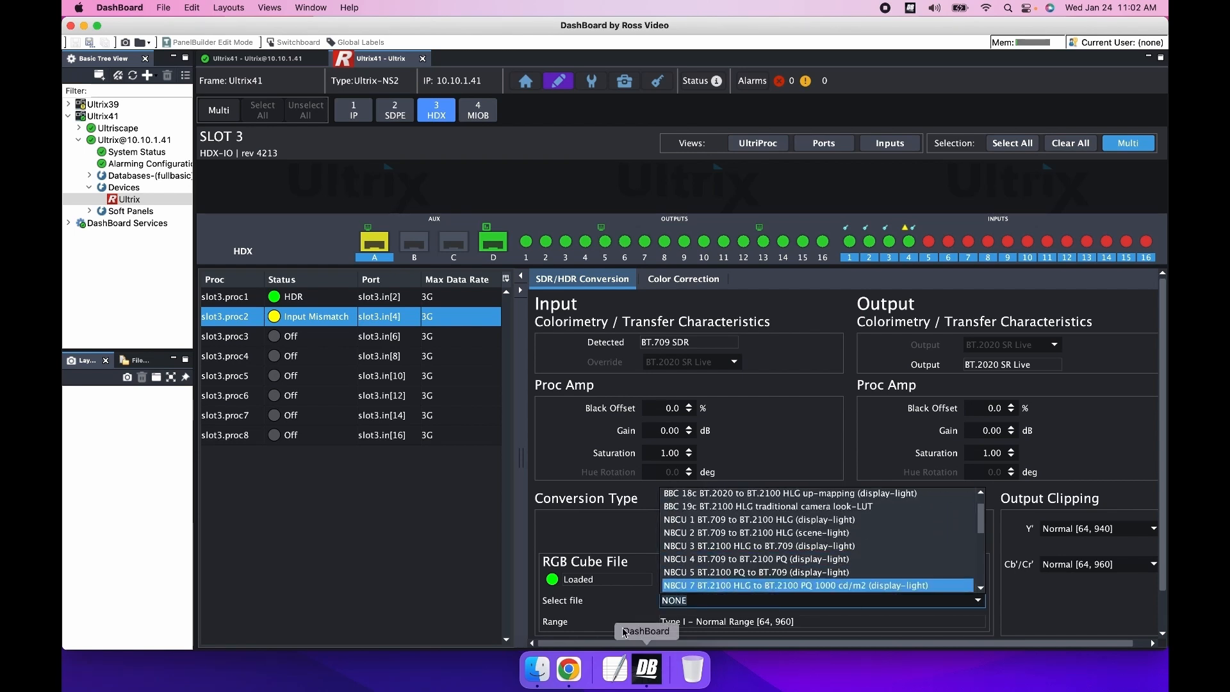
left_click(707, 560)
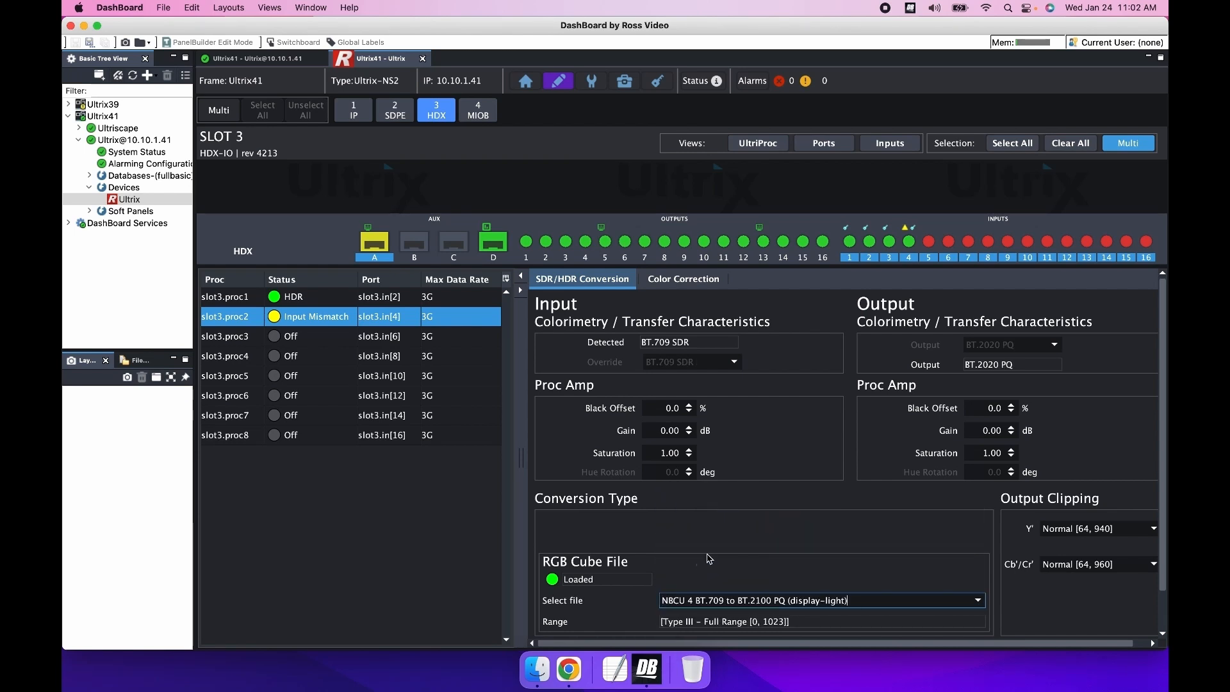
left_click(672, 288)
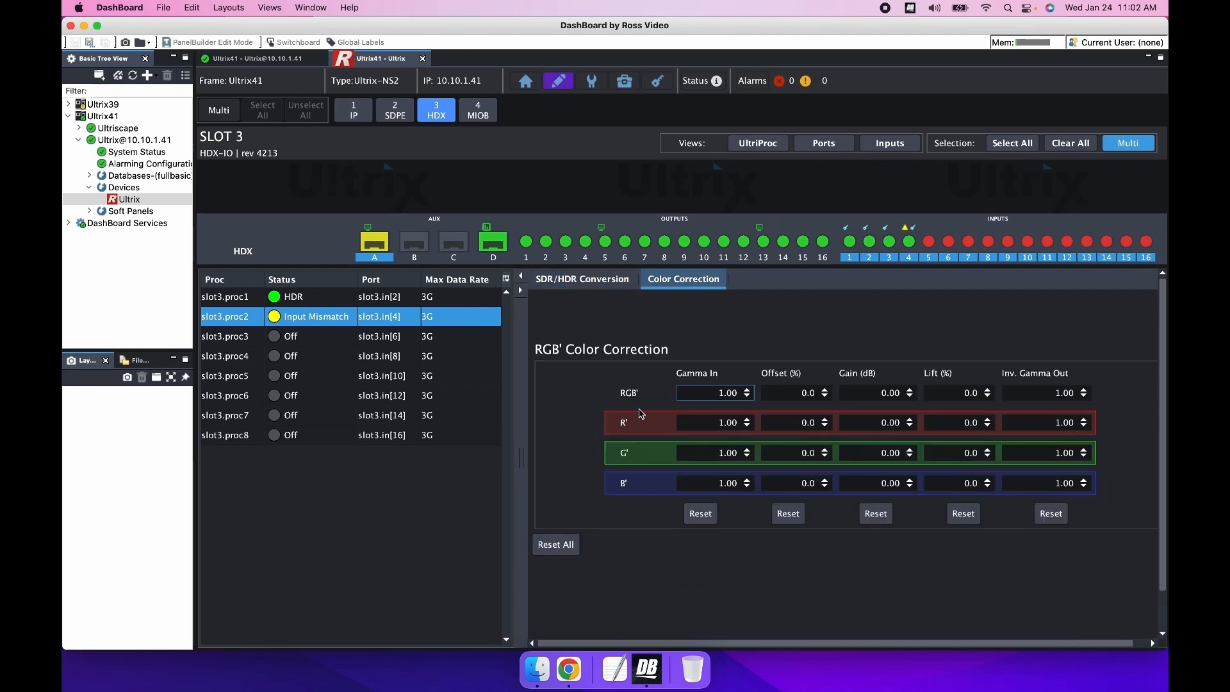